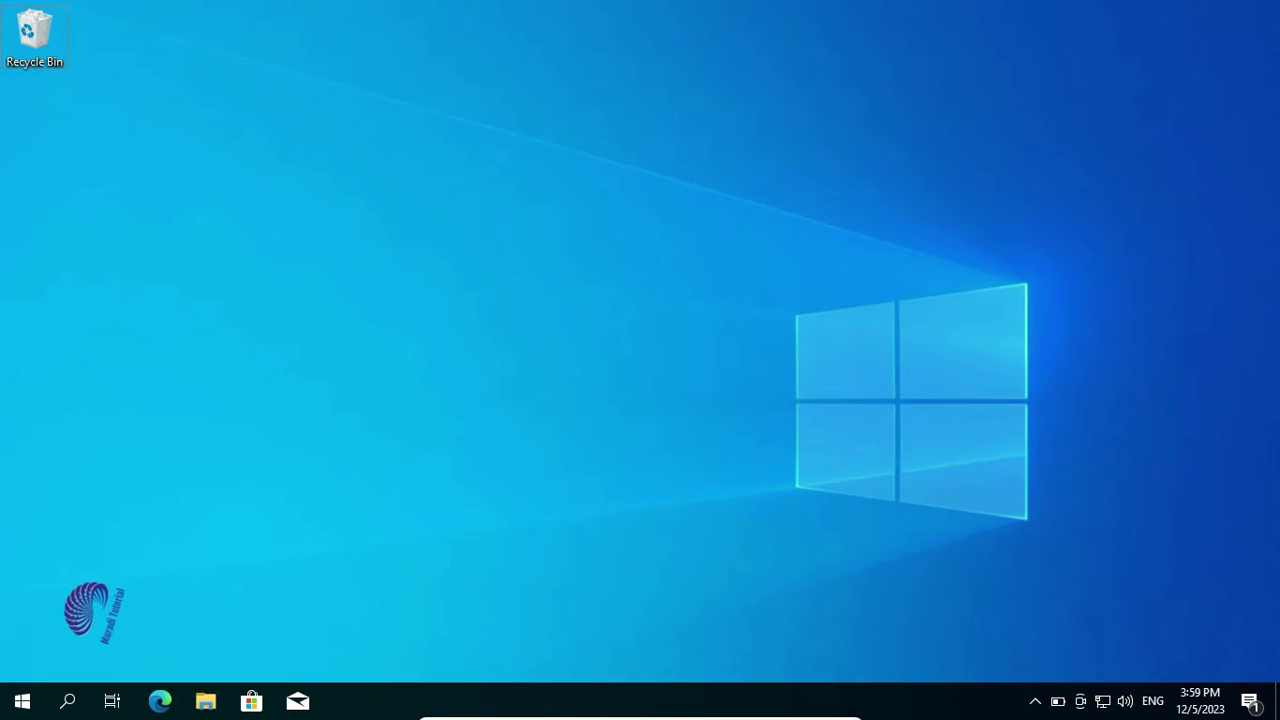
# Open the Settings app from the Start menu to reach the account's Your info page
pyautogui.press('super')
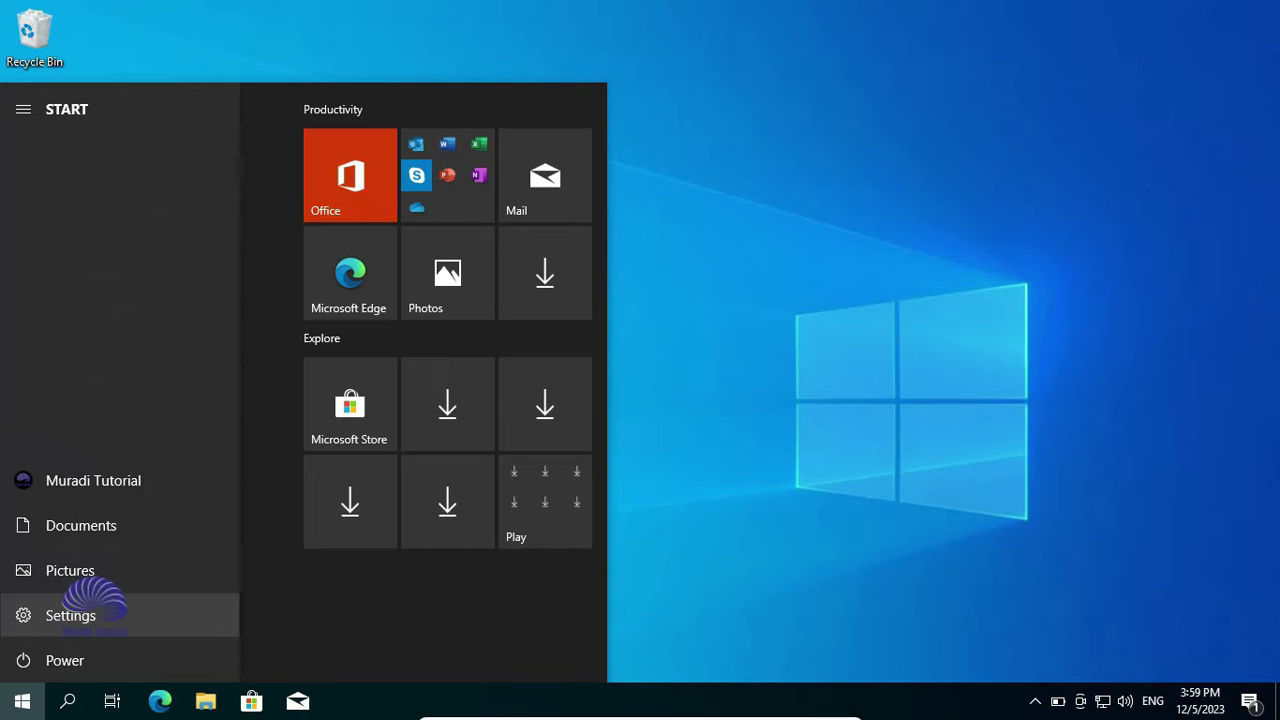
pyautogui.click(60, 615)
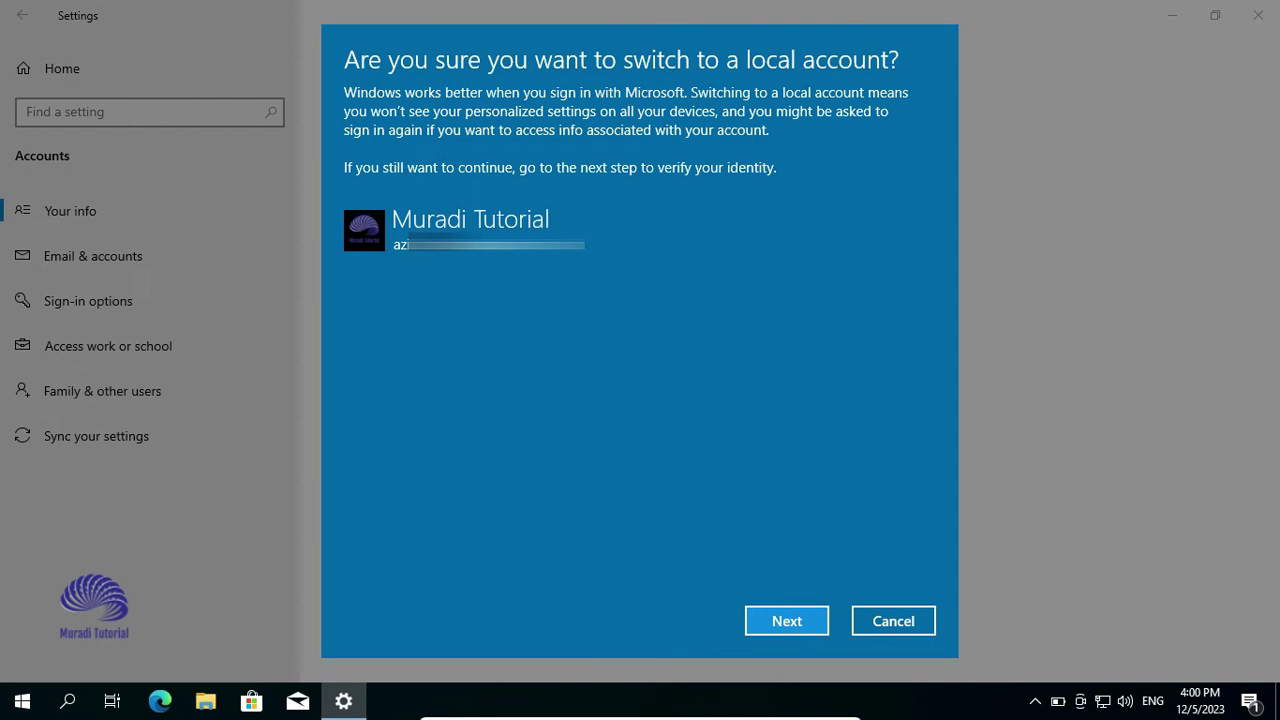
# Confirm the switch to a local account, verify with the PIN, and sign out
pyautogui.press('Return')
pyautogui.write('1234')
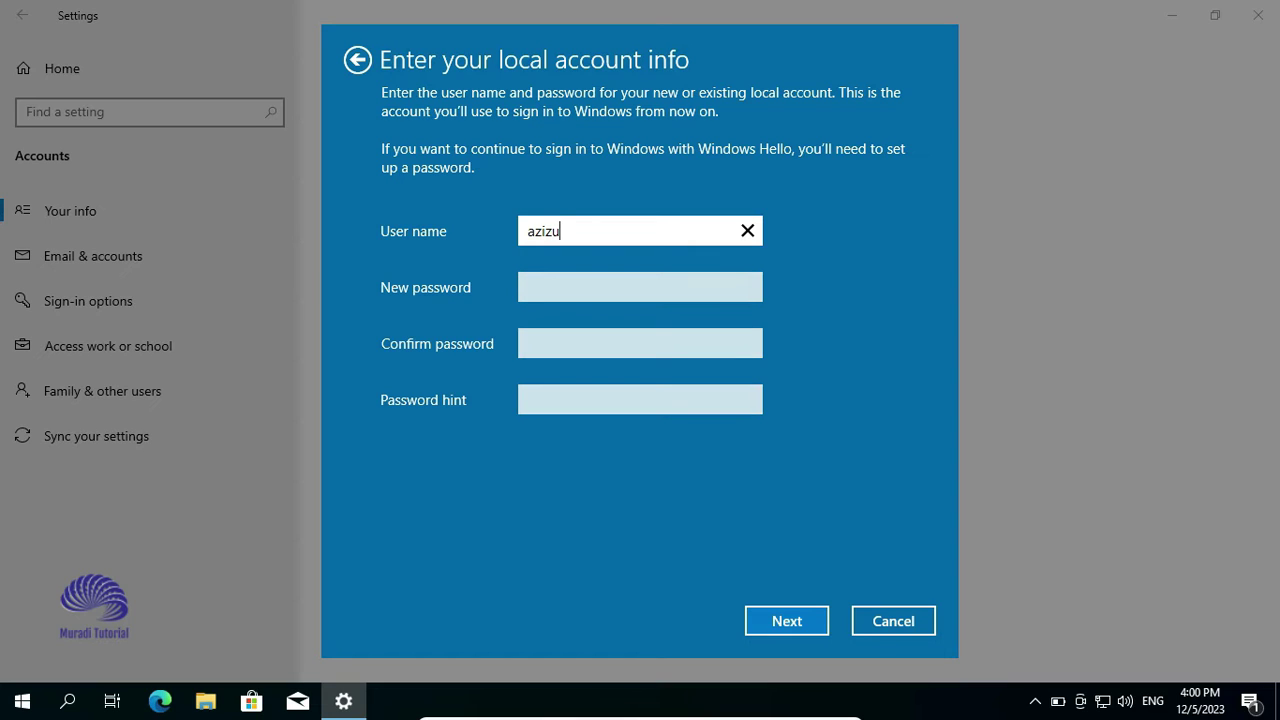
pyautogui.press('Return')
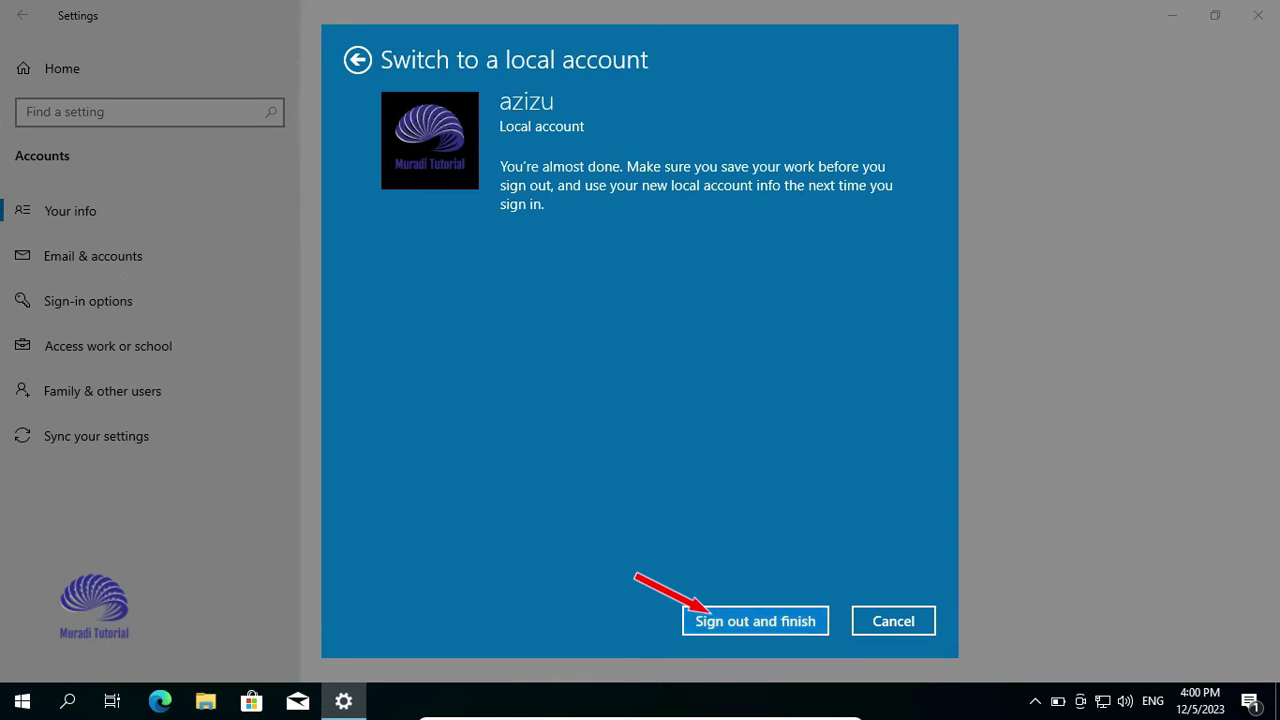
pyautogui.press('Return')
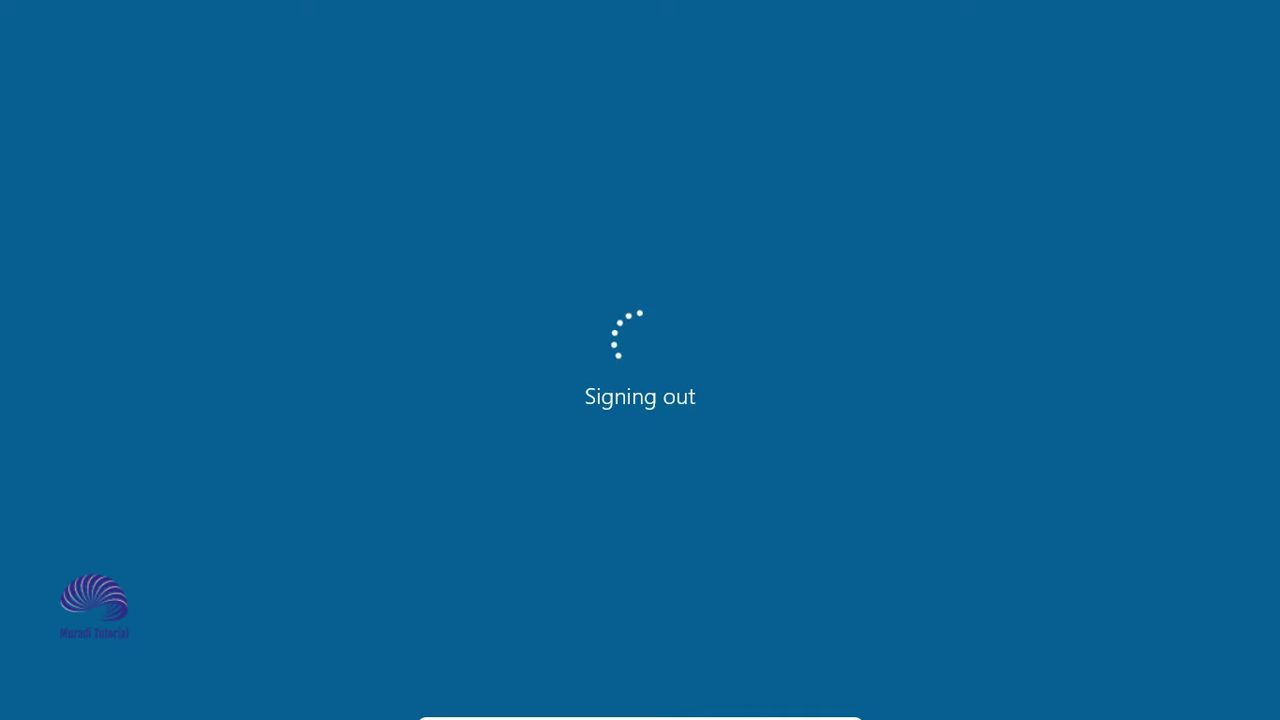
# Dismiss the lock screen and sign in as the new local account
pyautogui.press('Return')
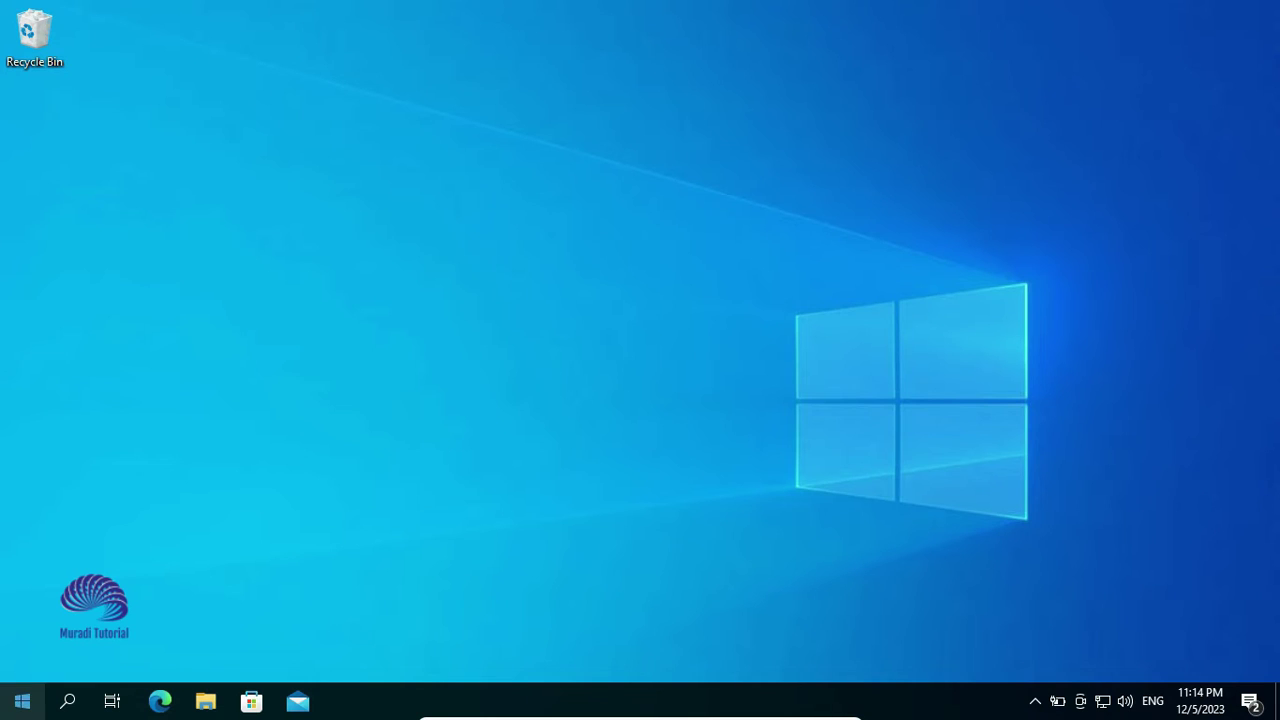
# Open Settings > Accounts to check that Your info shows Local Account Administrator
pyautogui.click(22, 701)
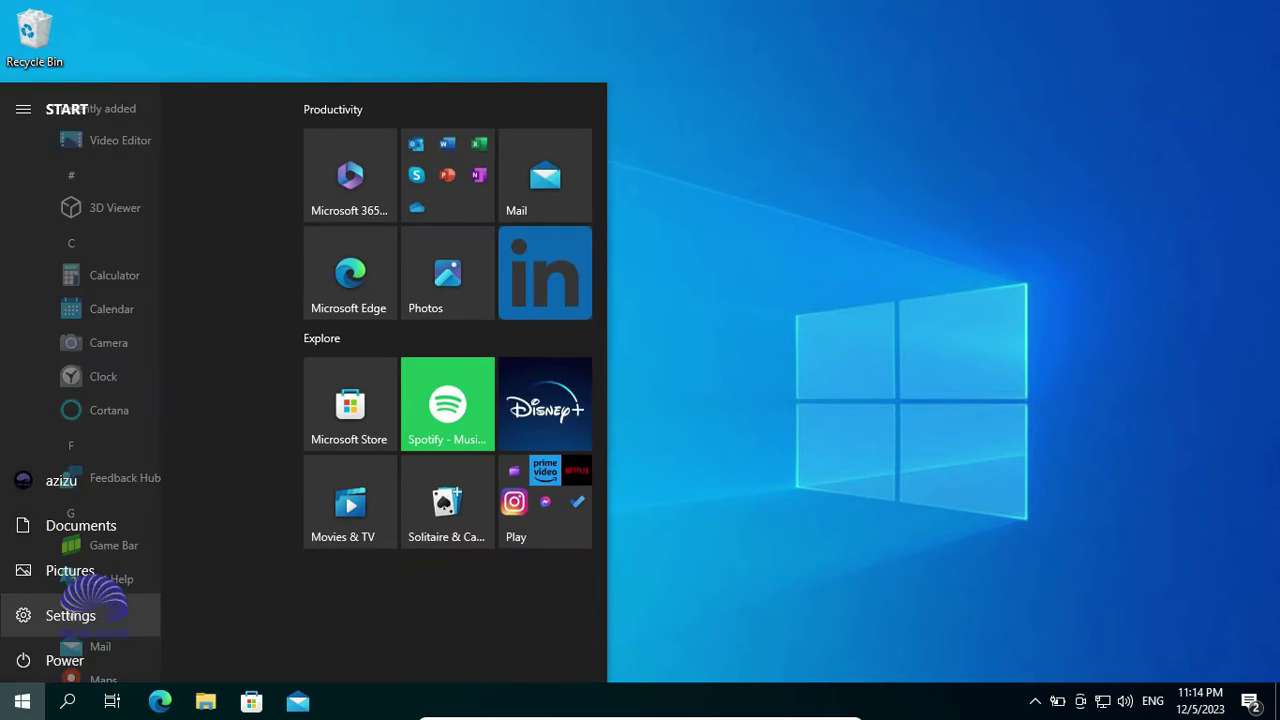
pyautogui.click(23, 614)
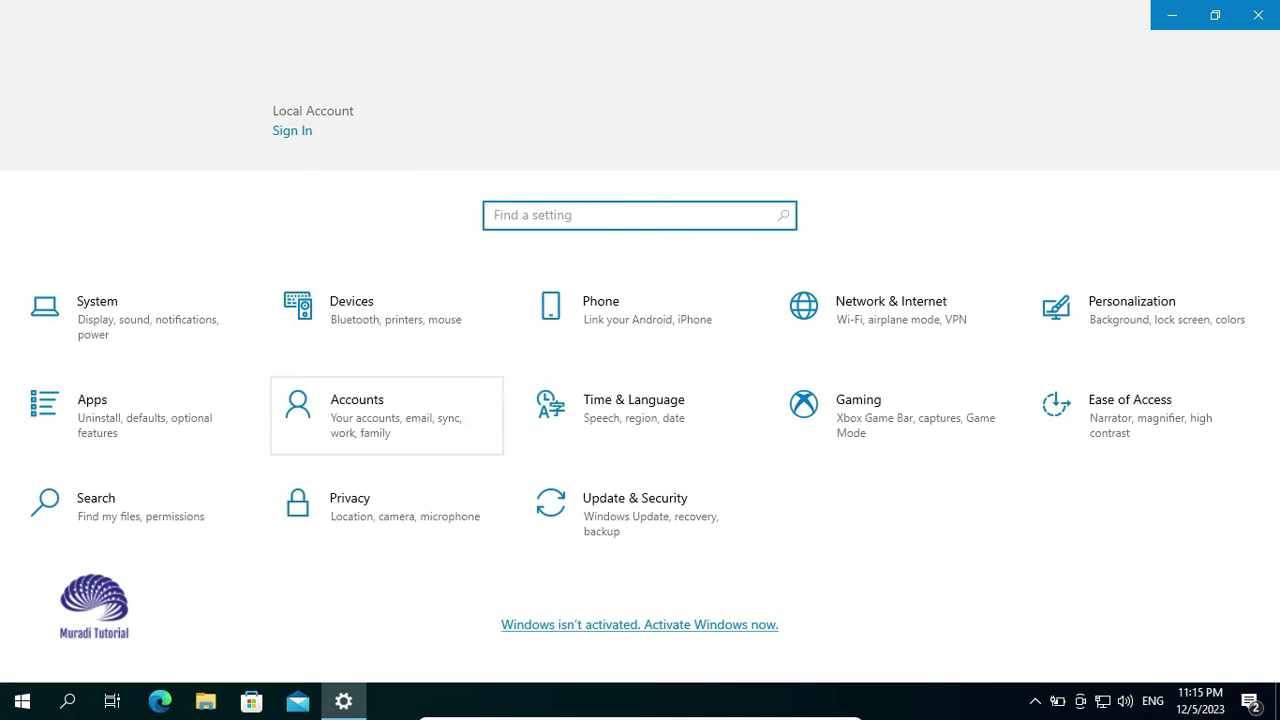
pyautogui.click(357, 410)
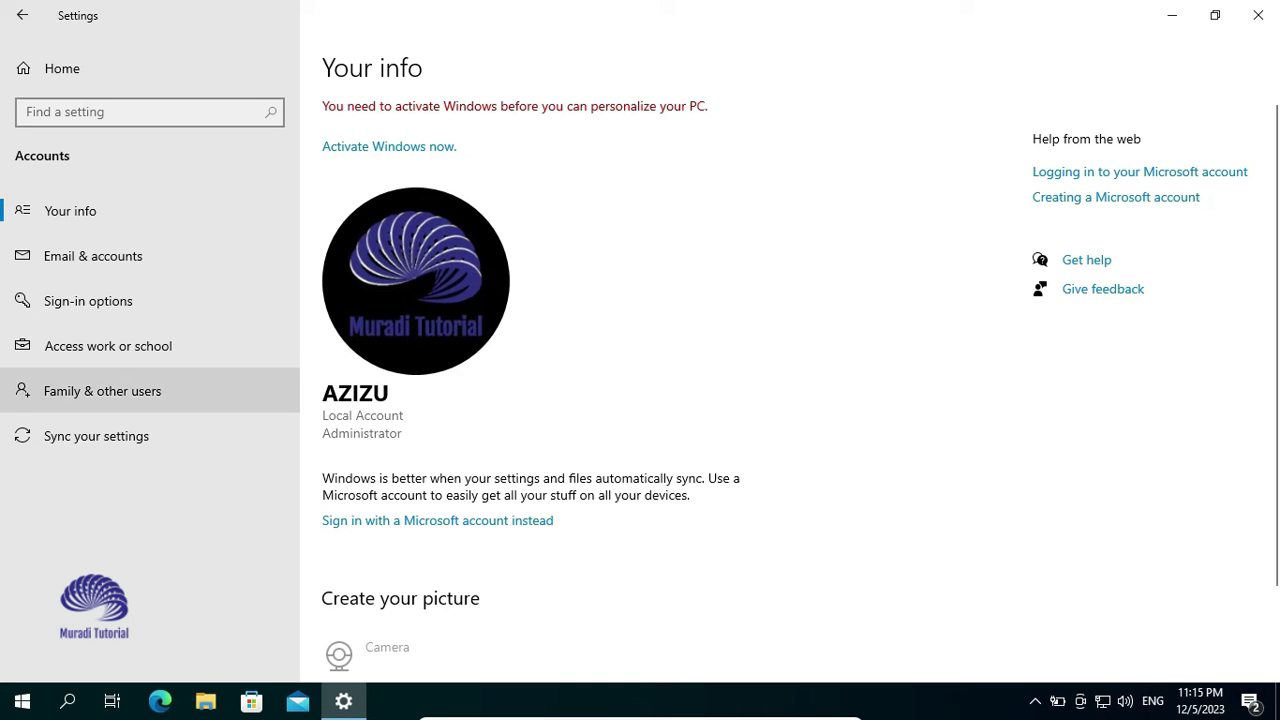
# Add a password with confirmation and a hint under Sign-in options > Password
pyautogui.click(88, 300)
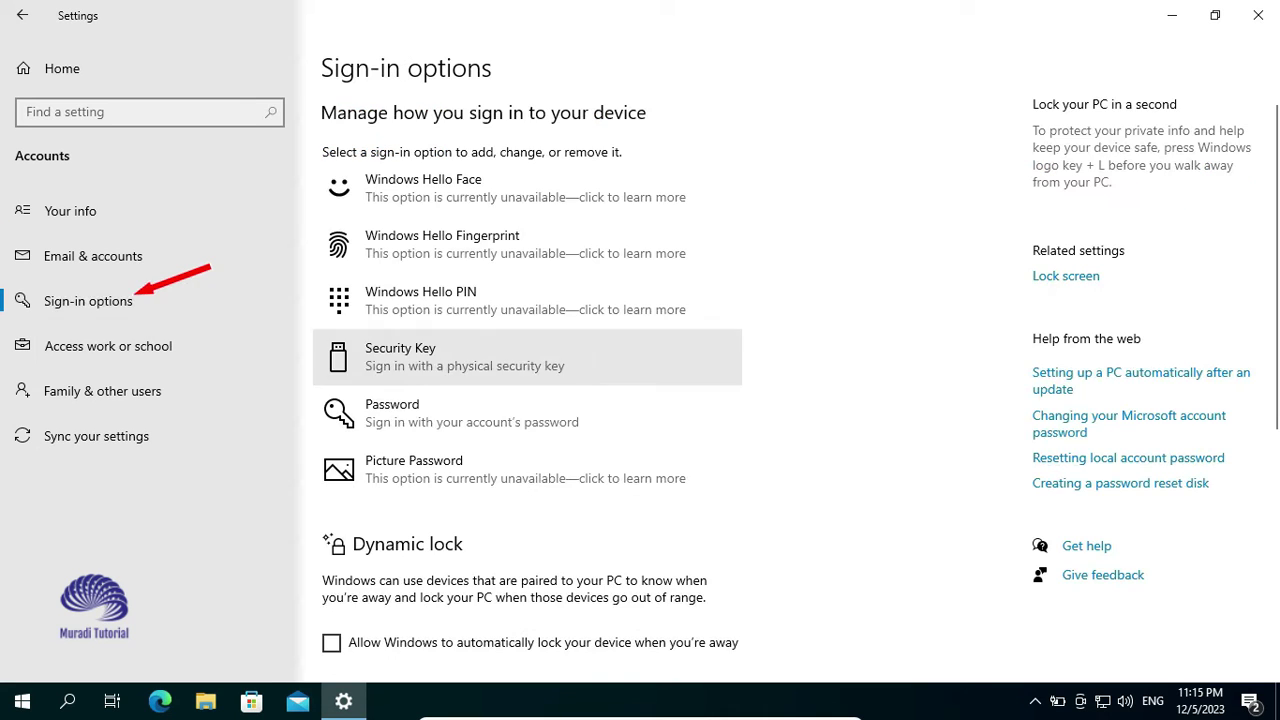
pyautogui.click(450, 412)
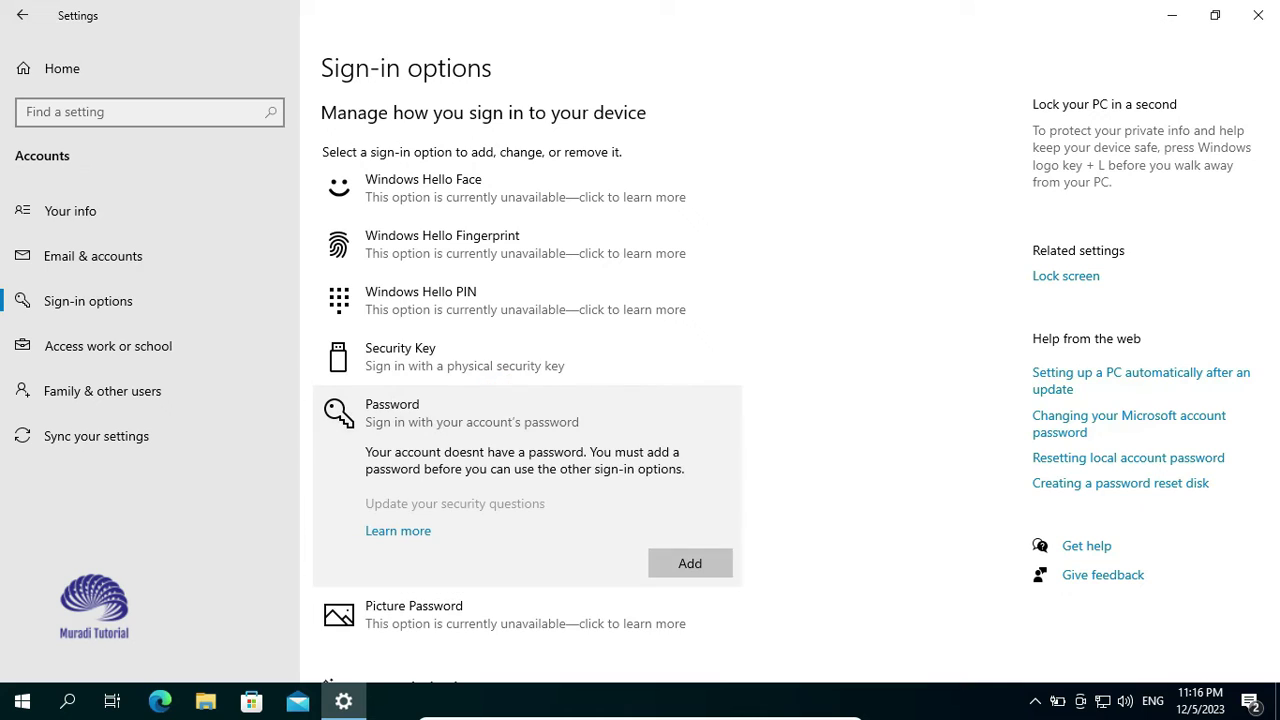
pyautogui.click(690, 563)
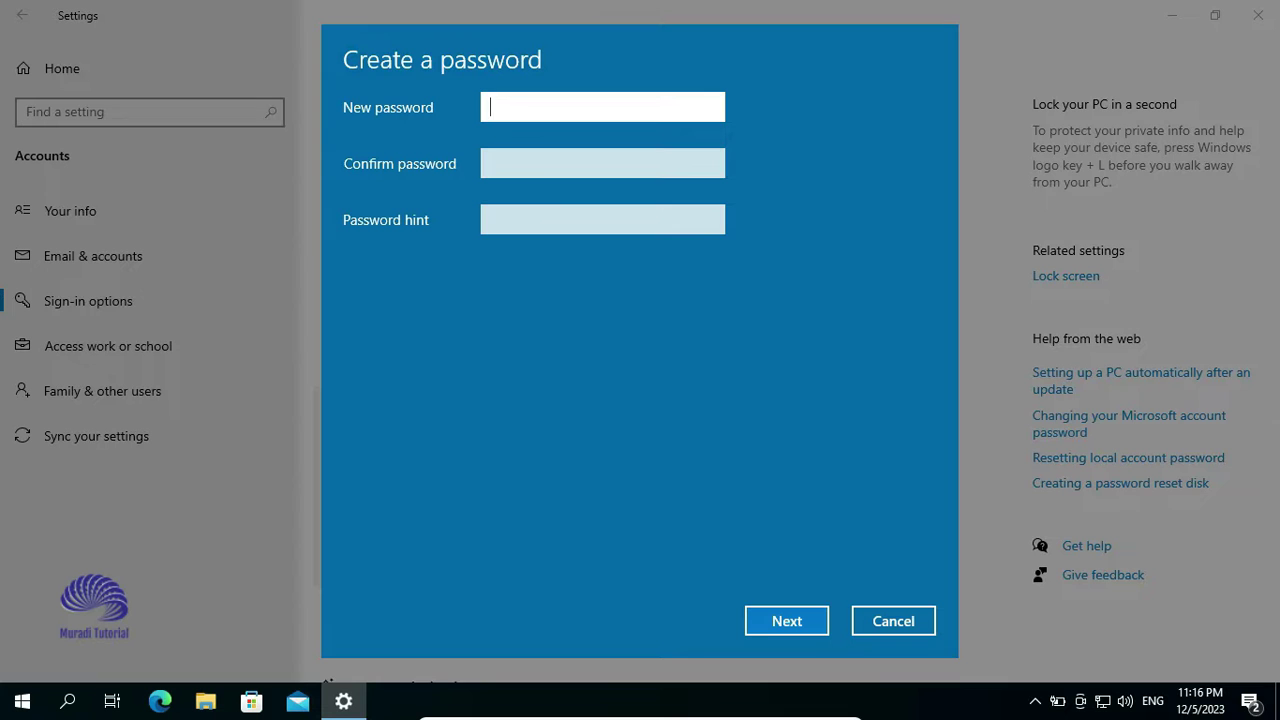
pyautogui.write('12345')
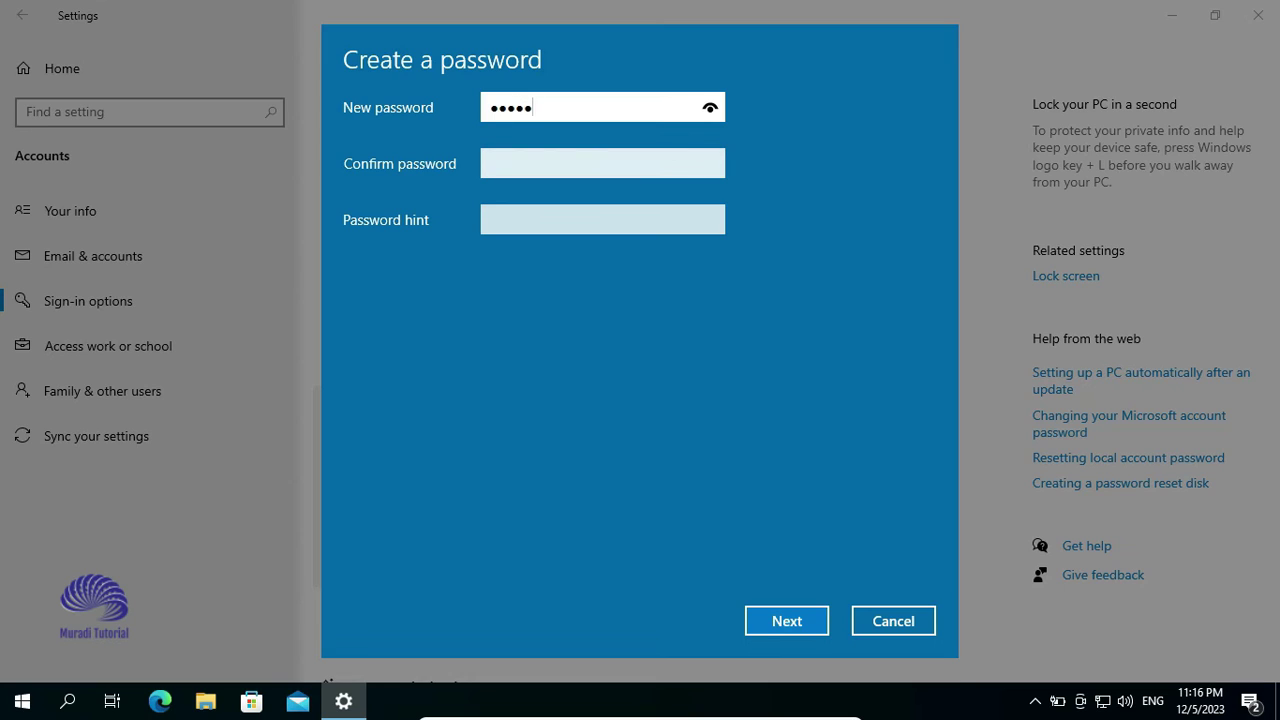
pyautogui.click(602, 163)
pyautogui.write('12345')
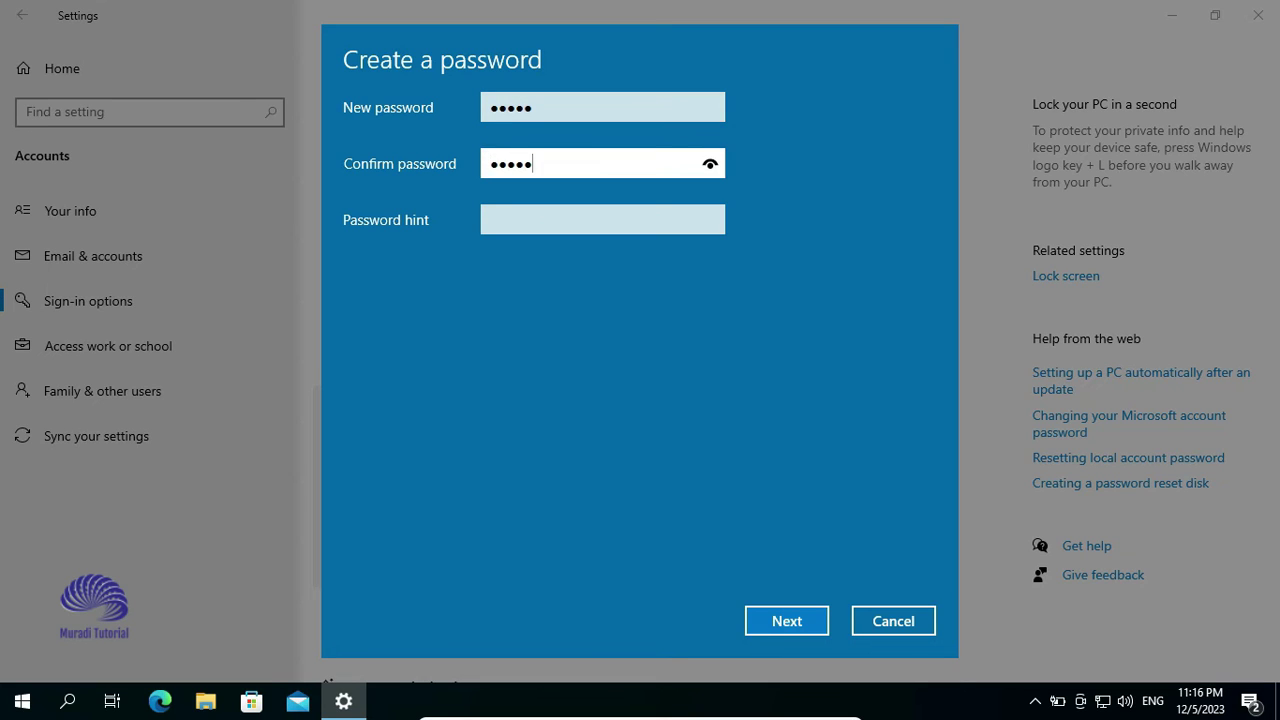
pyautogui.press('Tab')
pyautogui.write('a')
pyautogui.press('Return')
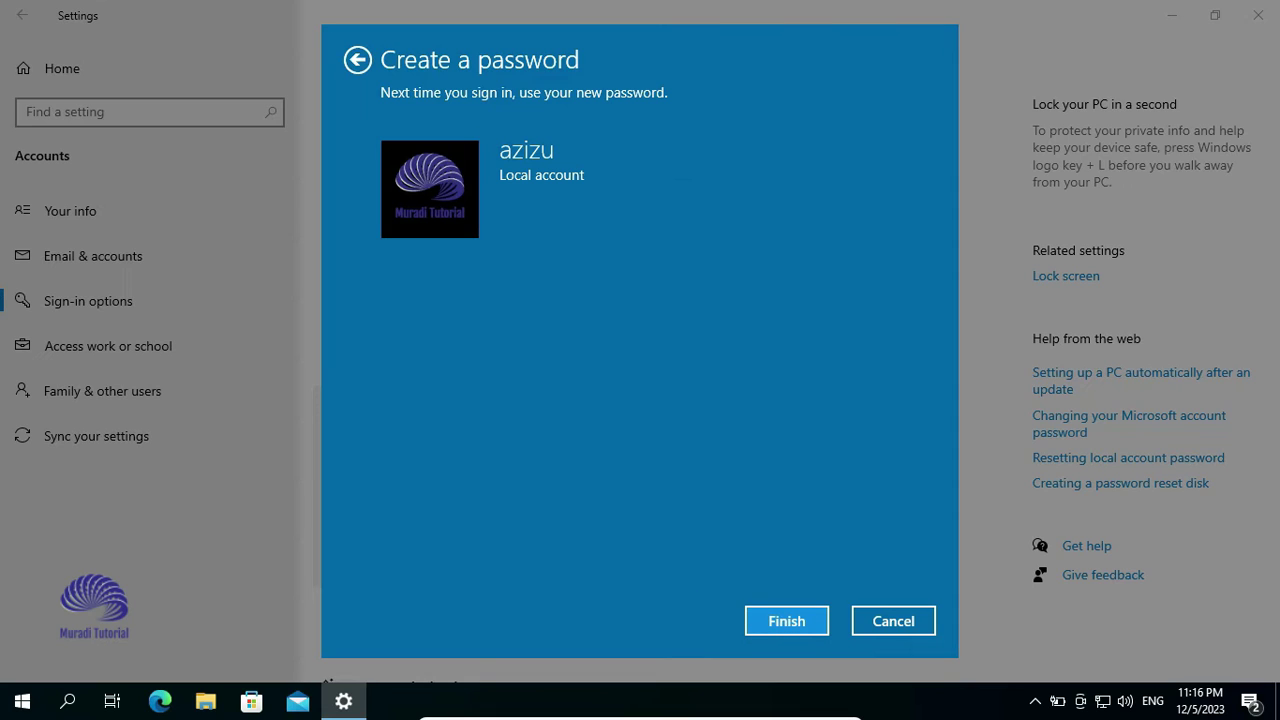
pyautogui.press('Return')
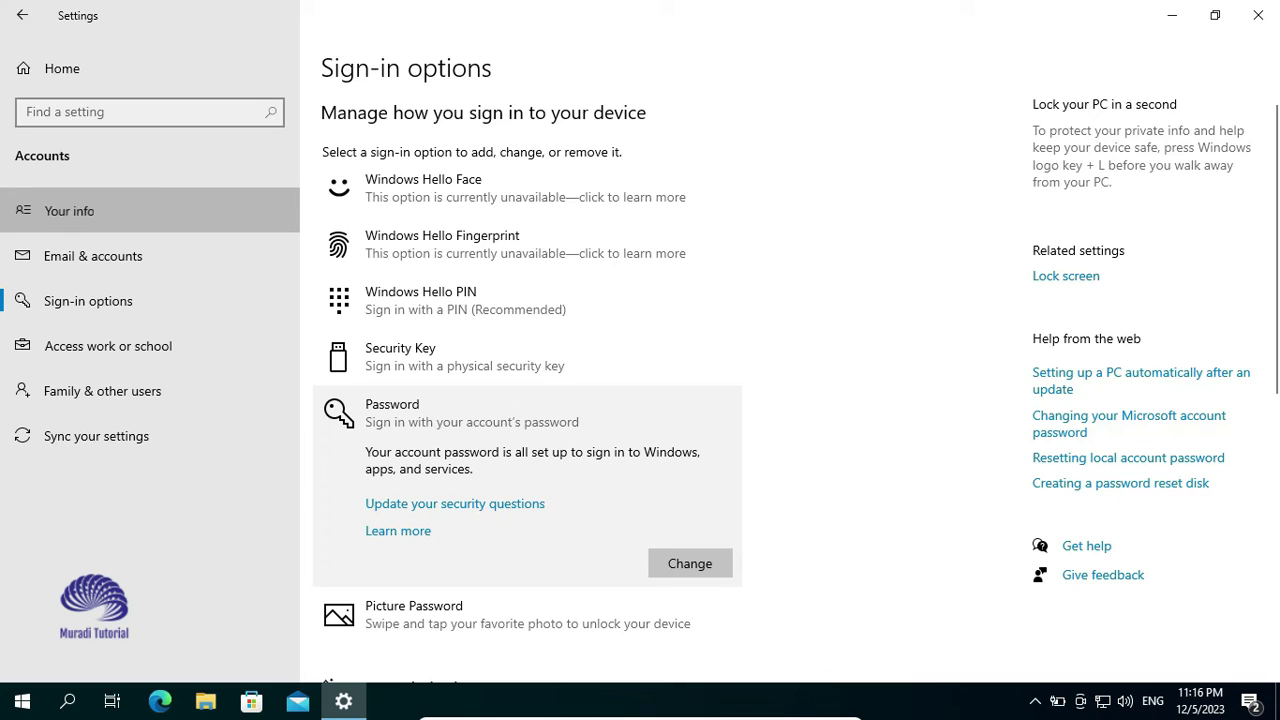
# From Your info, sign in with the Microsoft account email and password, then confirm with the Windows password
pyautogui.click(69, 211)
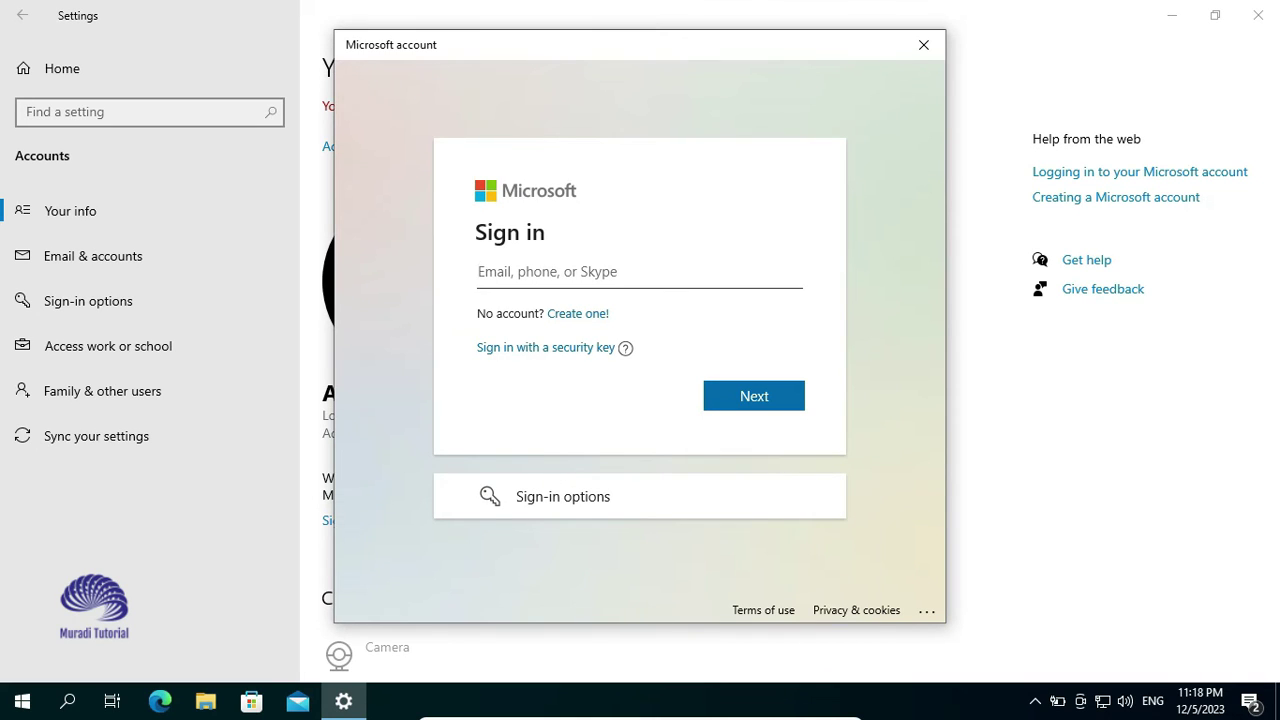
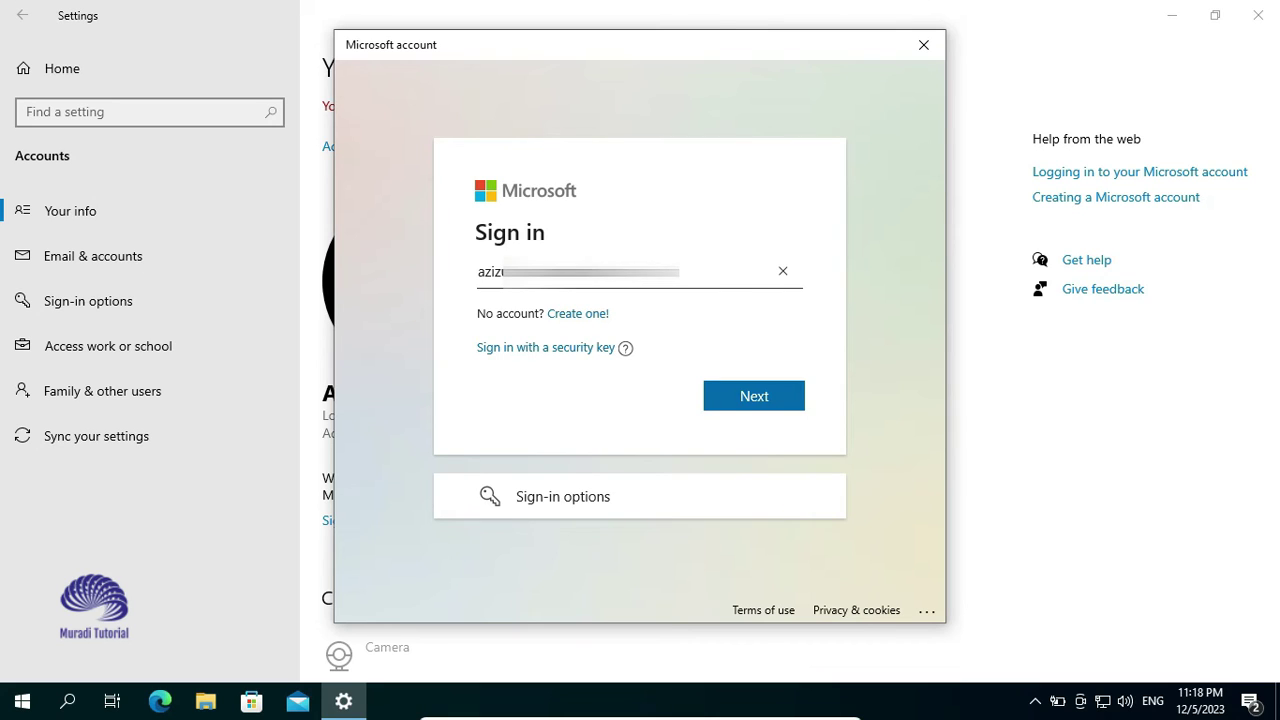
pyautogui.press('Return')
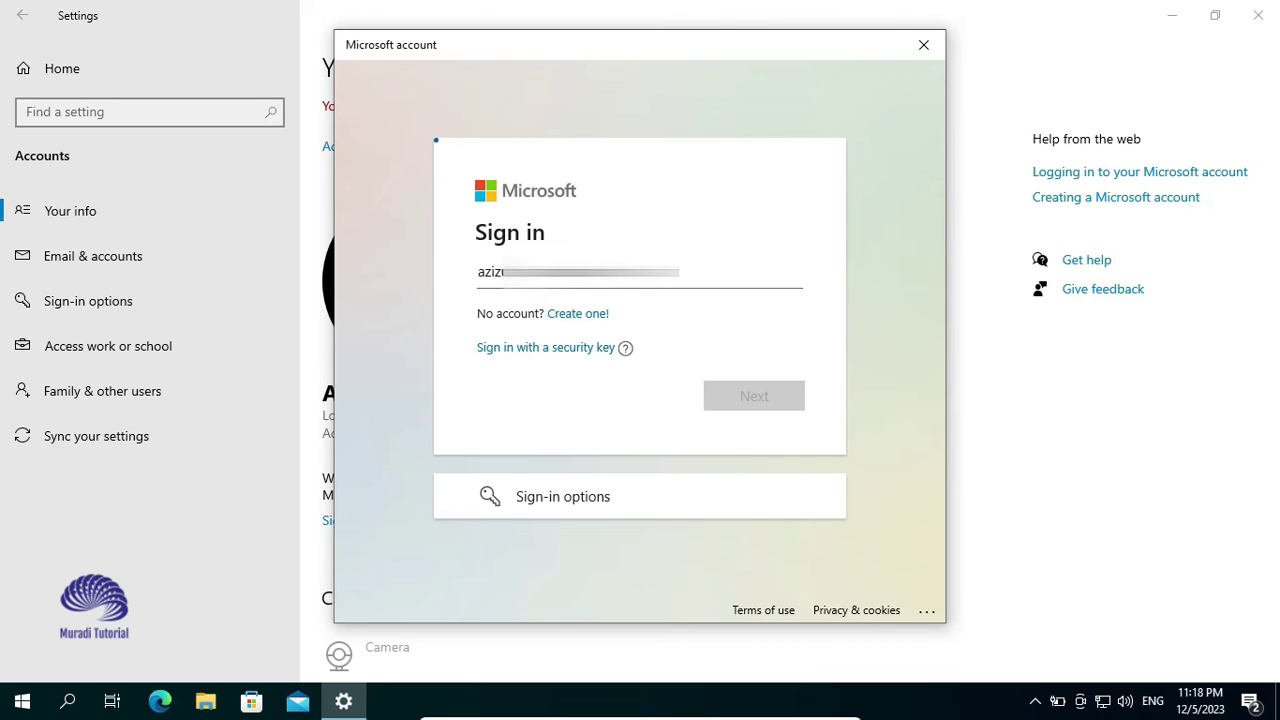
pyautogui.write('•')
pyautogui.press('BackSpace')
pyautogui.write('••')
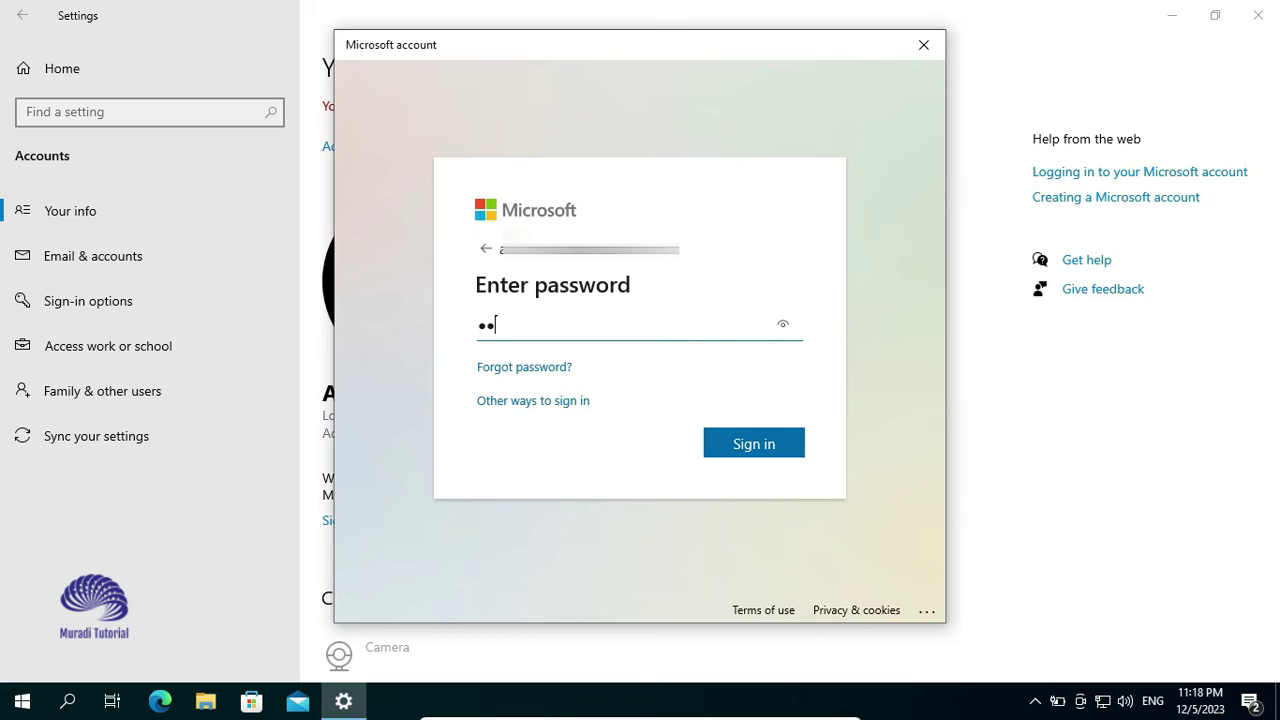
pyautogui.write('••••••••')
pyautogui.press('Tab')
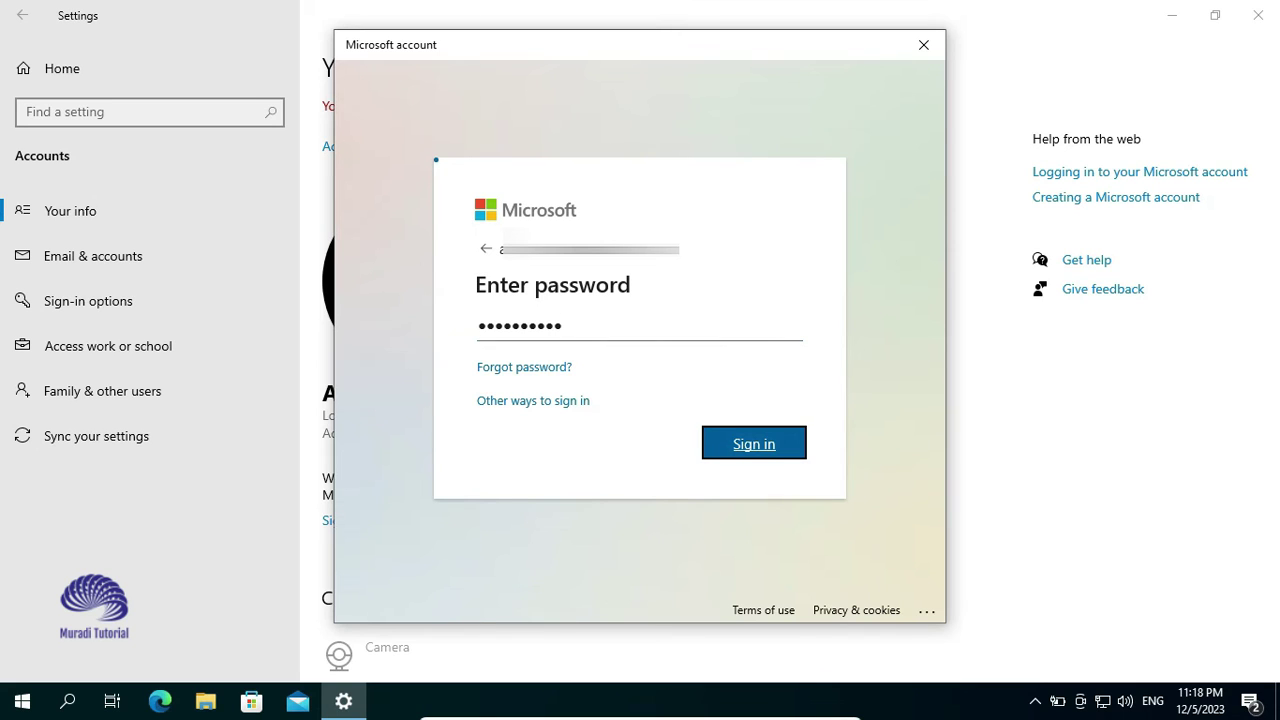
pyautogui.press('Return')
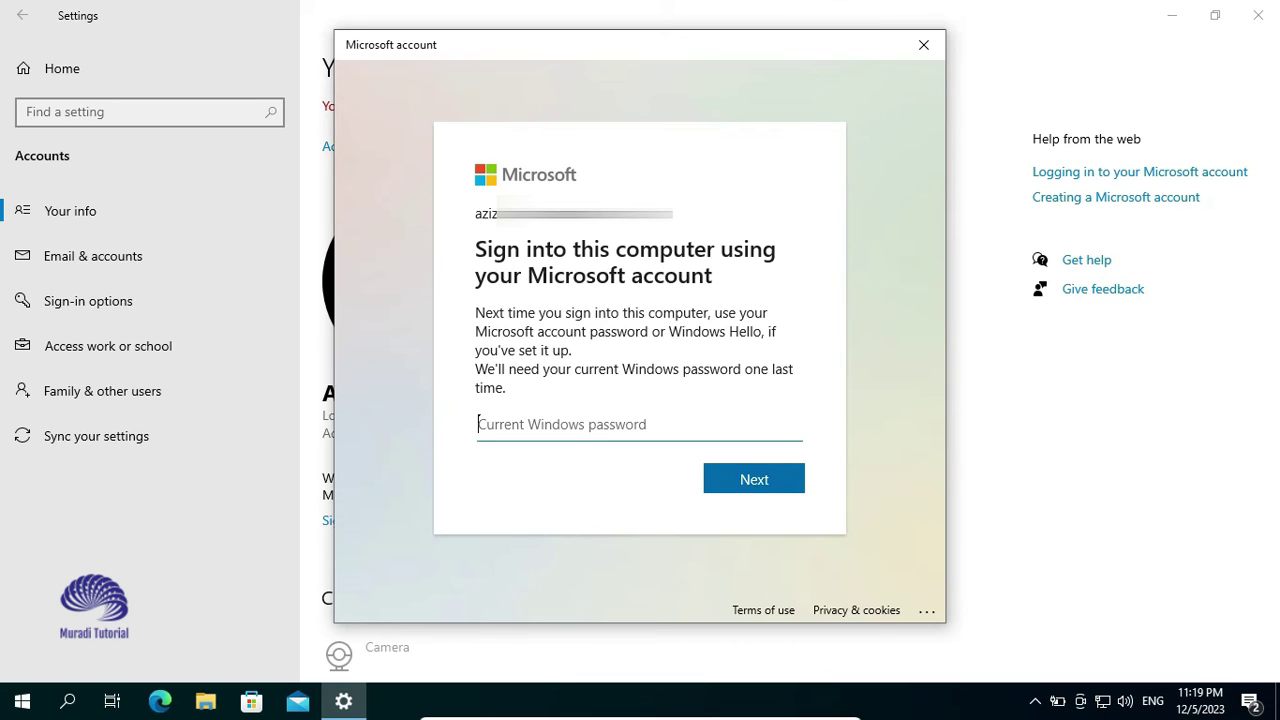
pyautogui.write('*****')
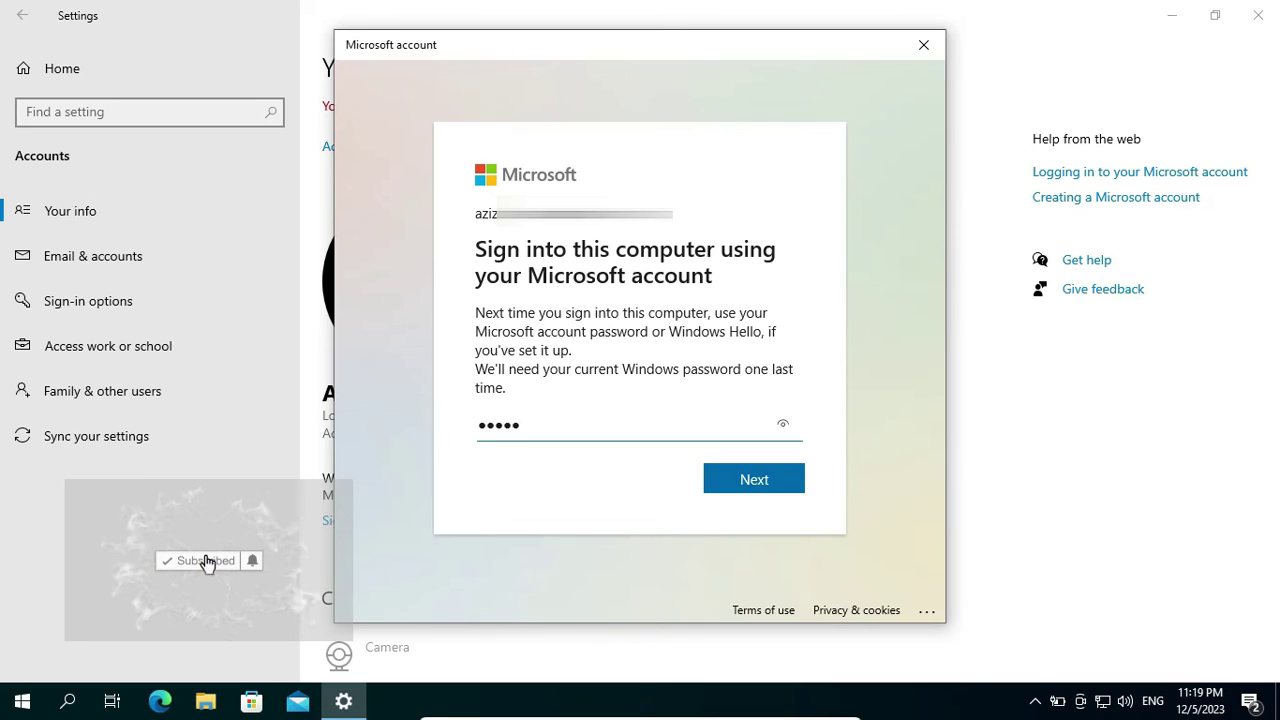
pyautogui.press('Return')
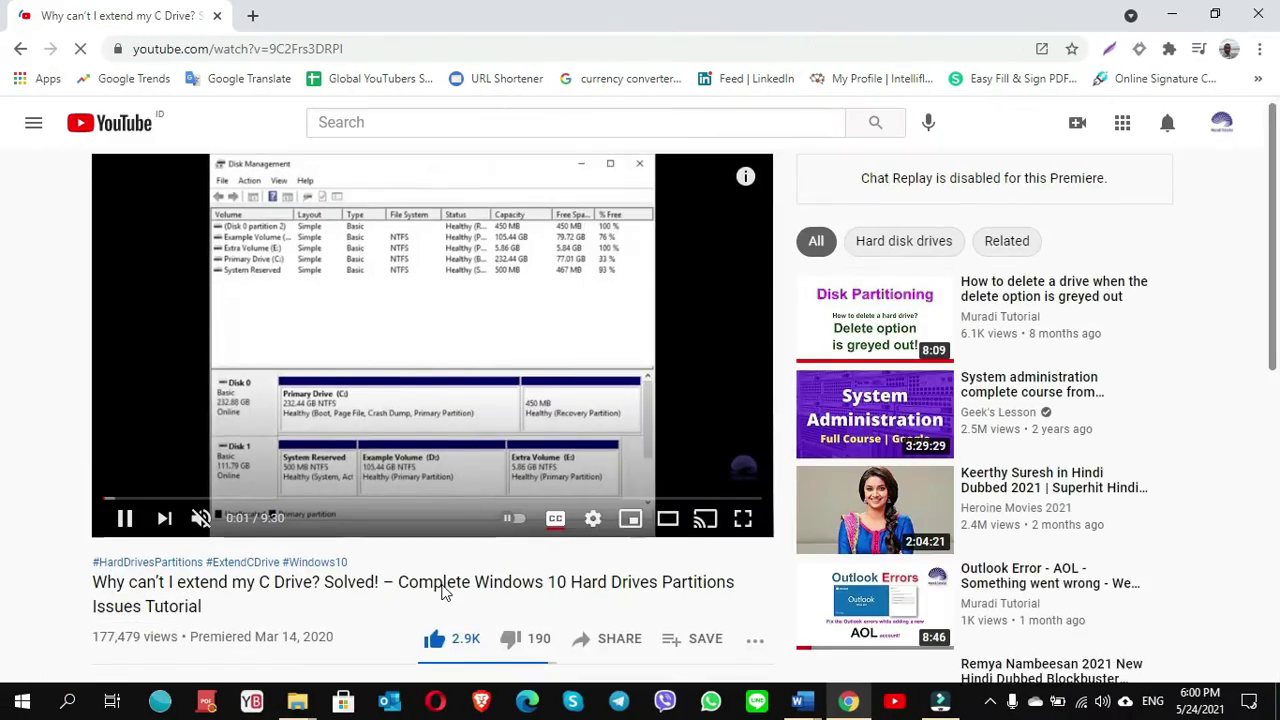
# Scroll down through the video's comments and back up to the top
pyautogui.scroll(-2, 445, 592)
pyautogui.scroll(-7, 445, 592)
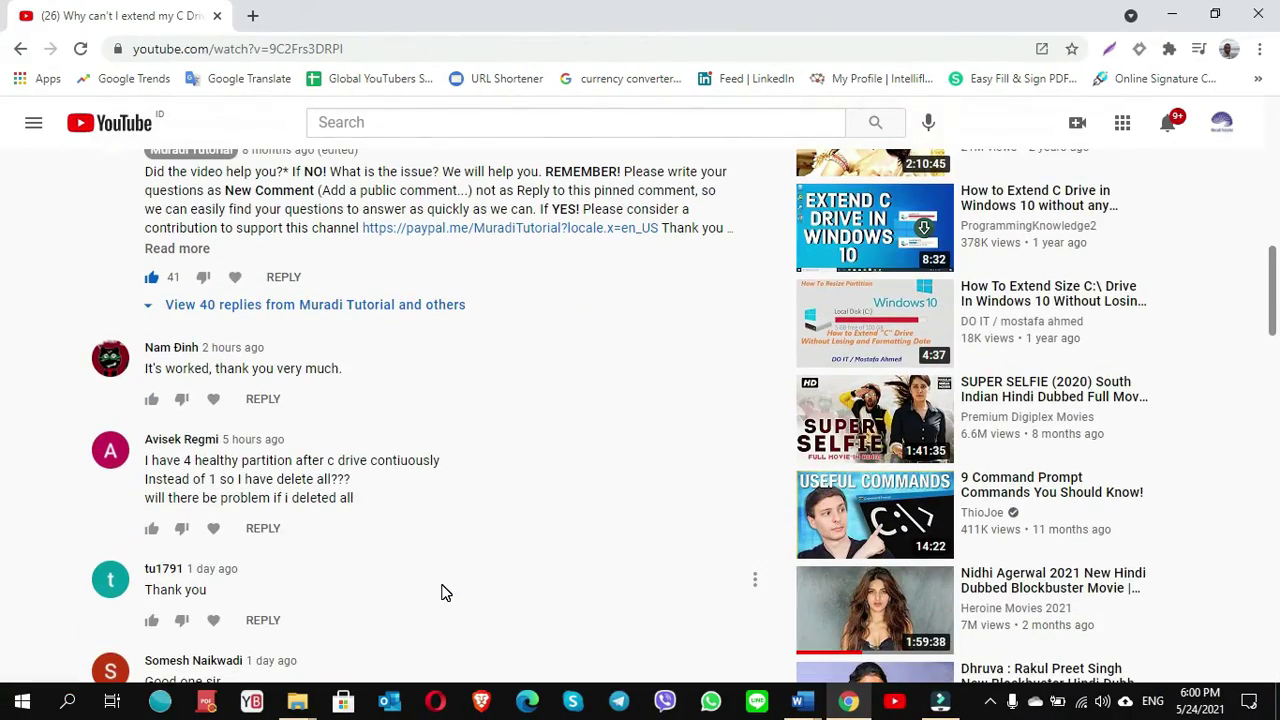
pyautogui.scroll(-6, 445, 592)
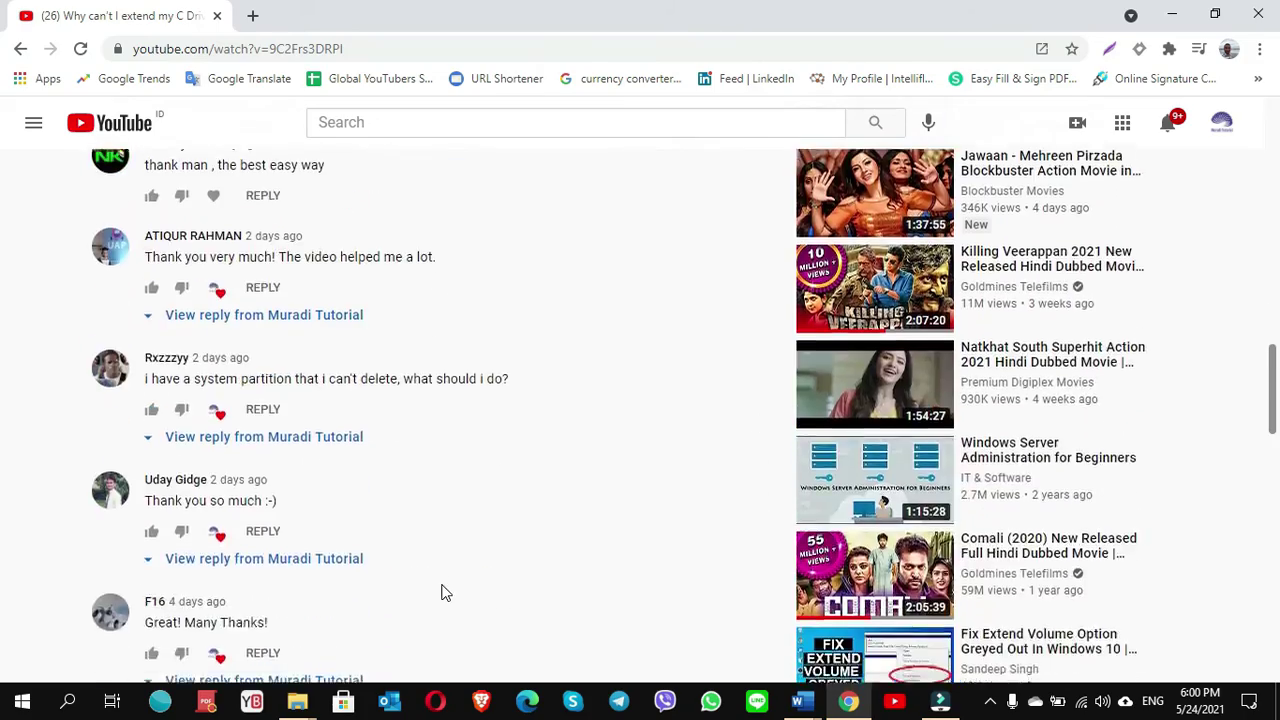
pyautogui.scroll(-6, 445, 592)
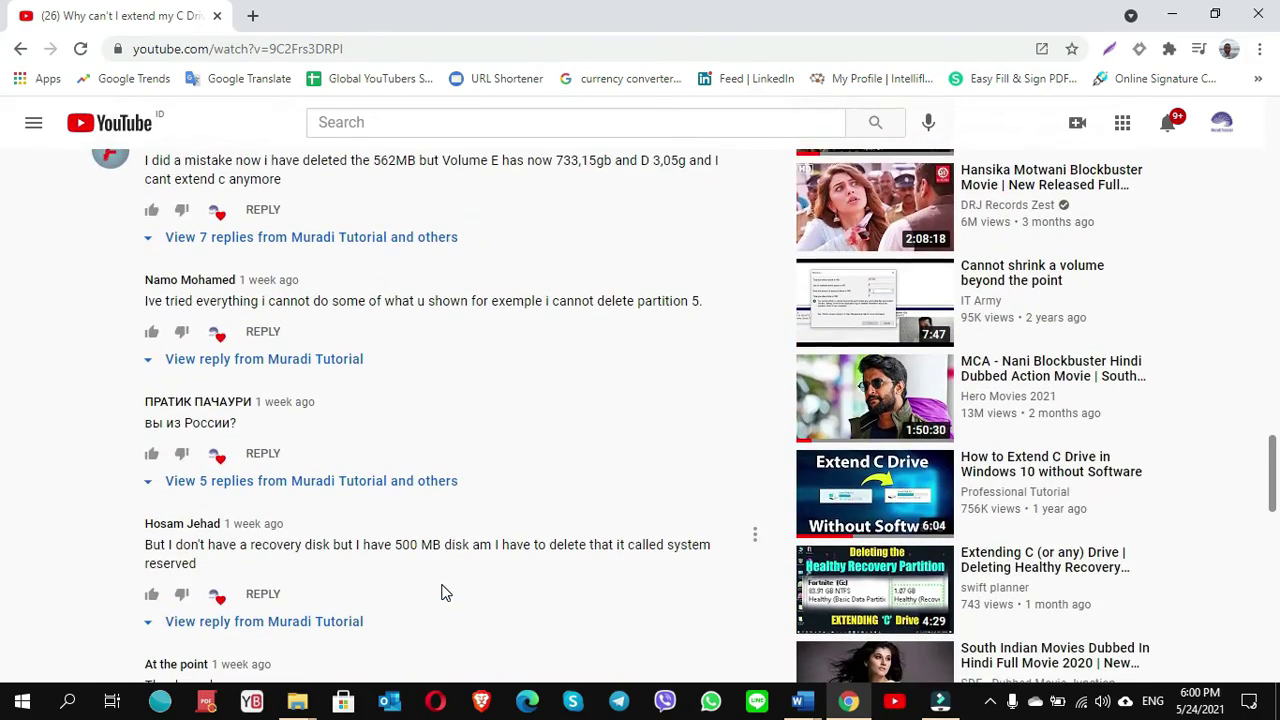
pyautogui.scroll(1, 506, 457)
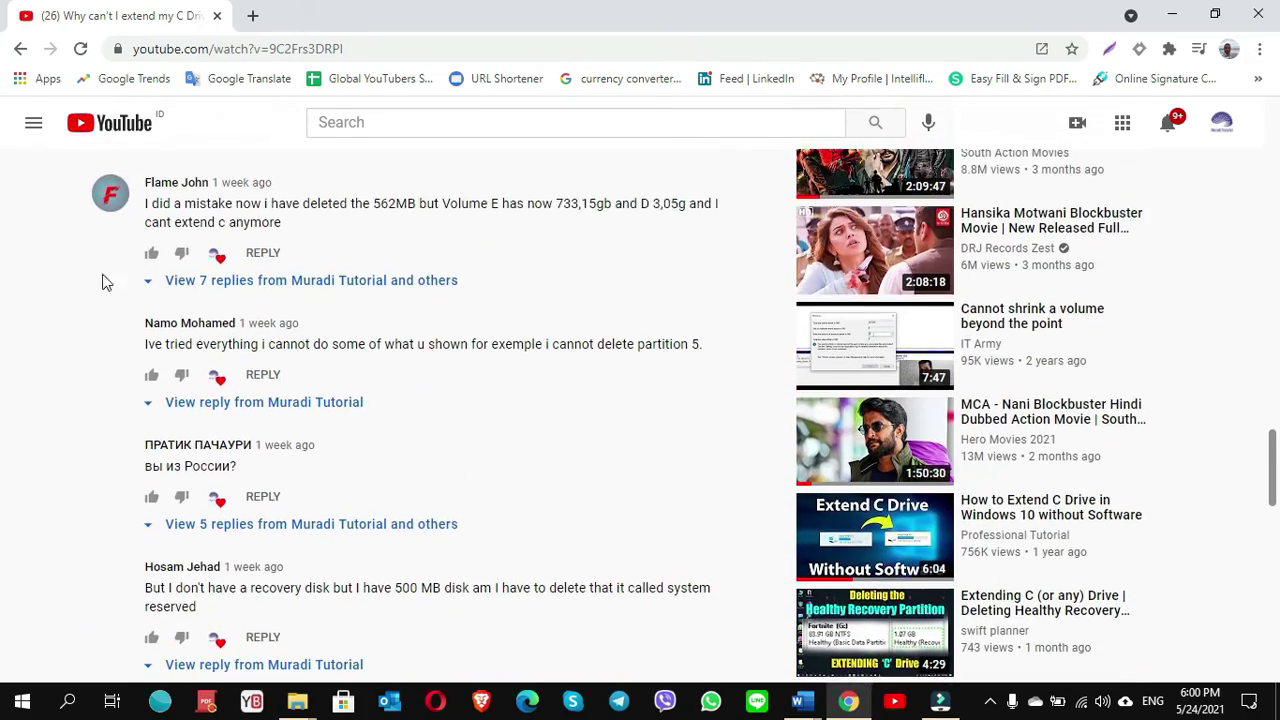
pyautogui.scroll(15, 437, 526)
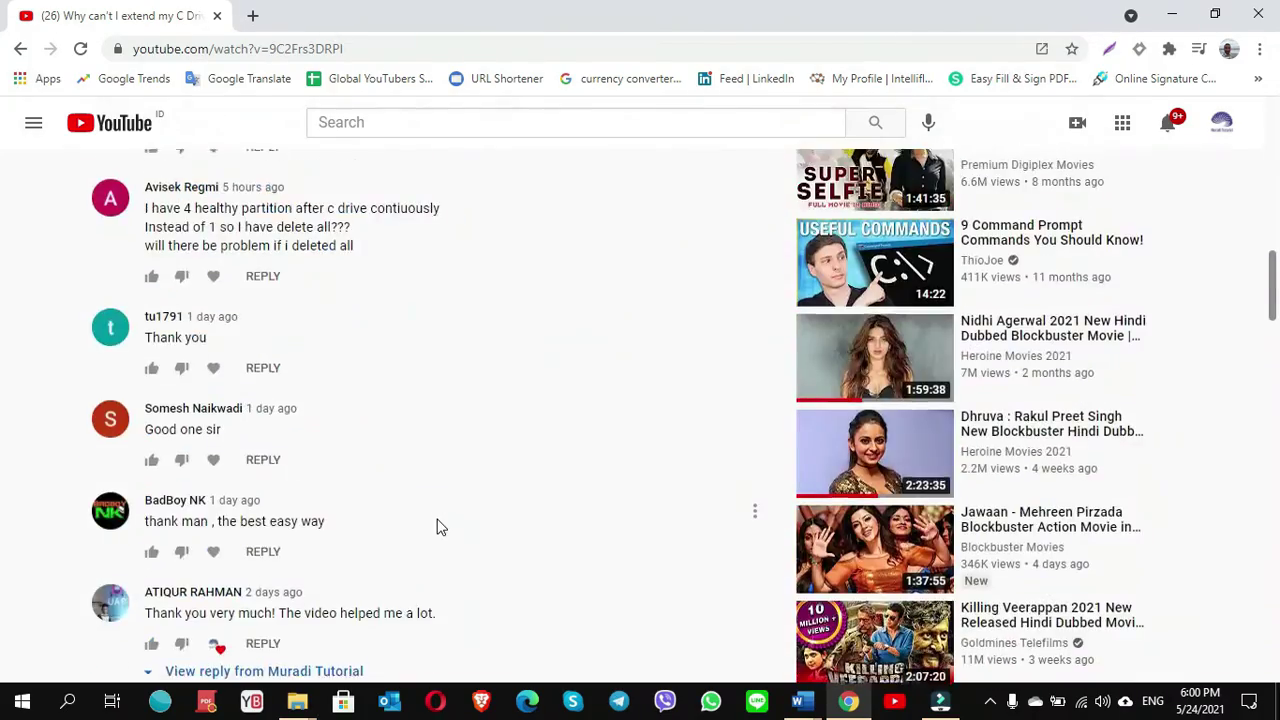
pyautogui.scroll(8, 437, 526)
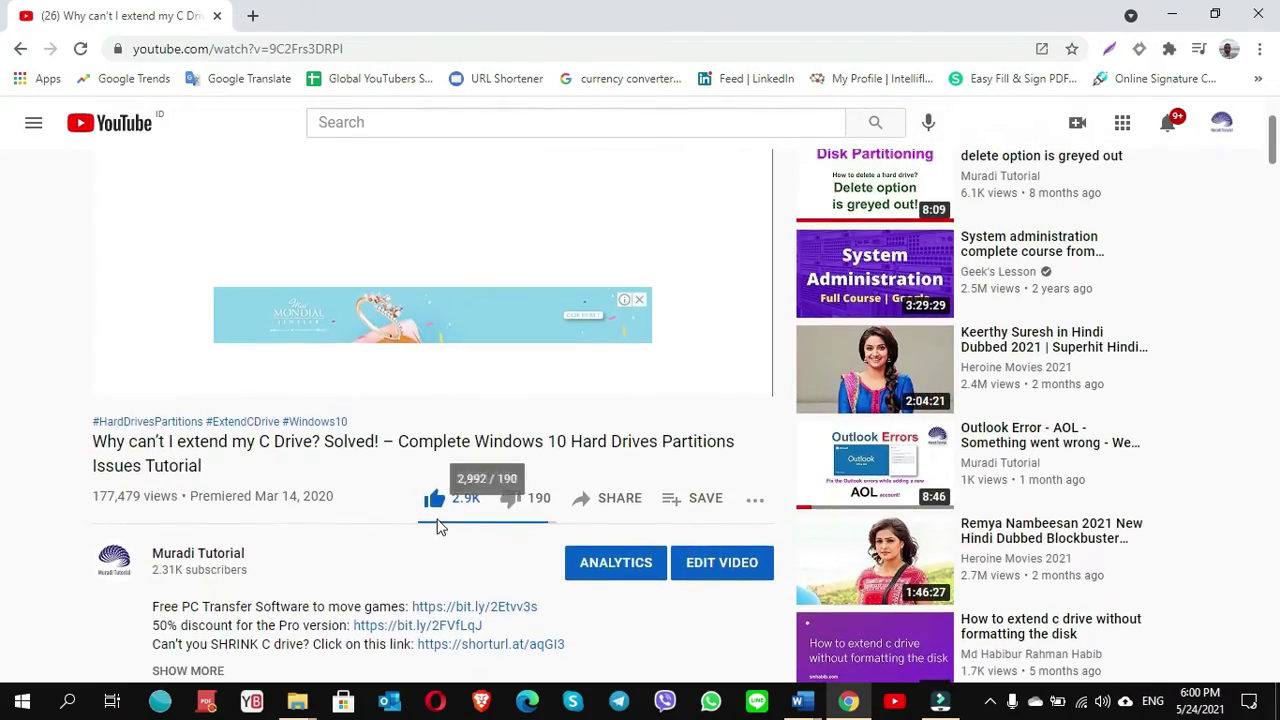
# Go to the Muradi Tutorial channel and browse its Videos tab
pyautogui.click(215, 553)
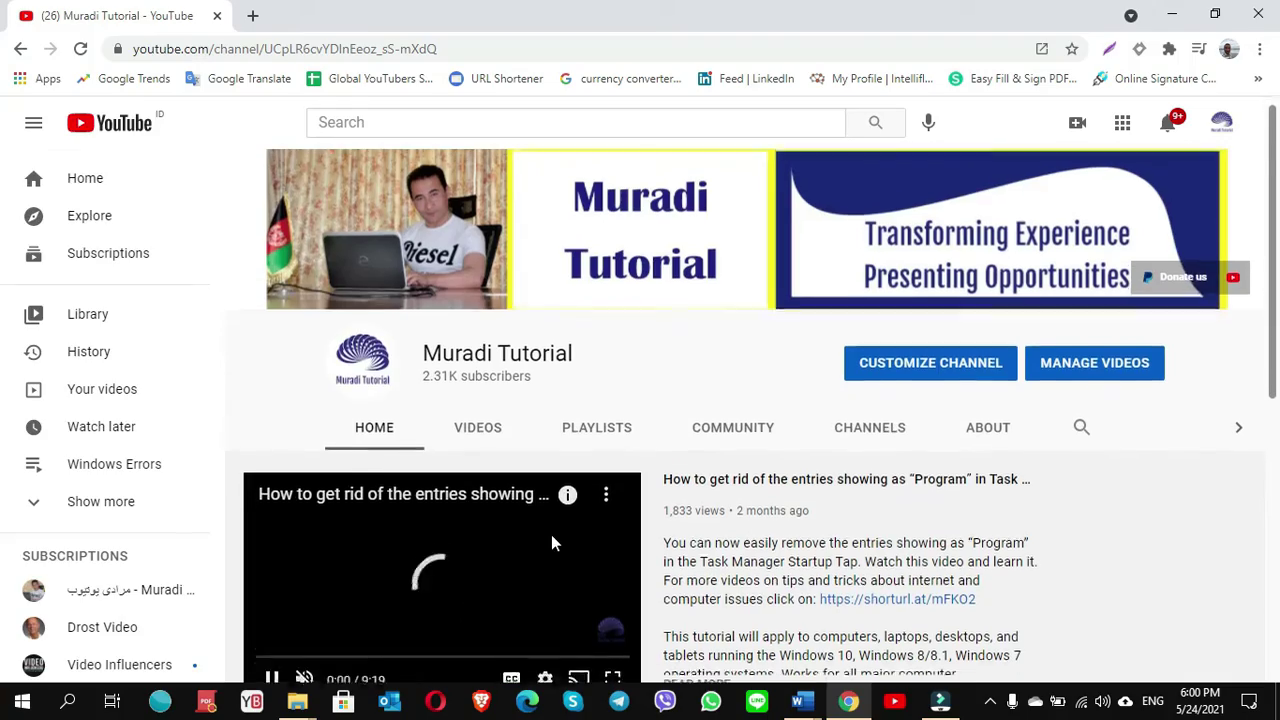
pyautogui.scroll(-1, 551, 543)
pyautogui.click(480, 315)
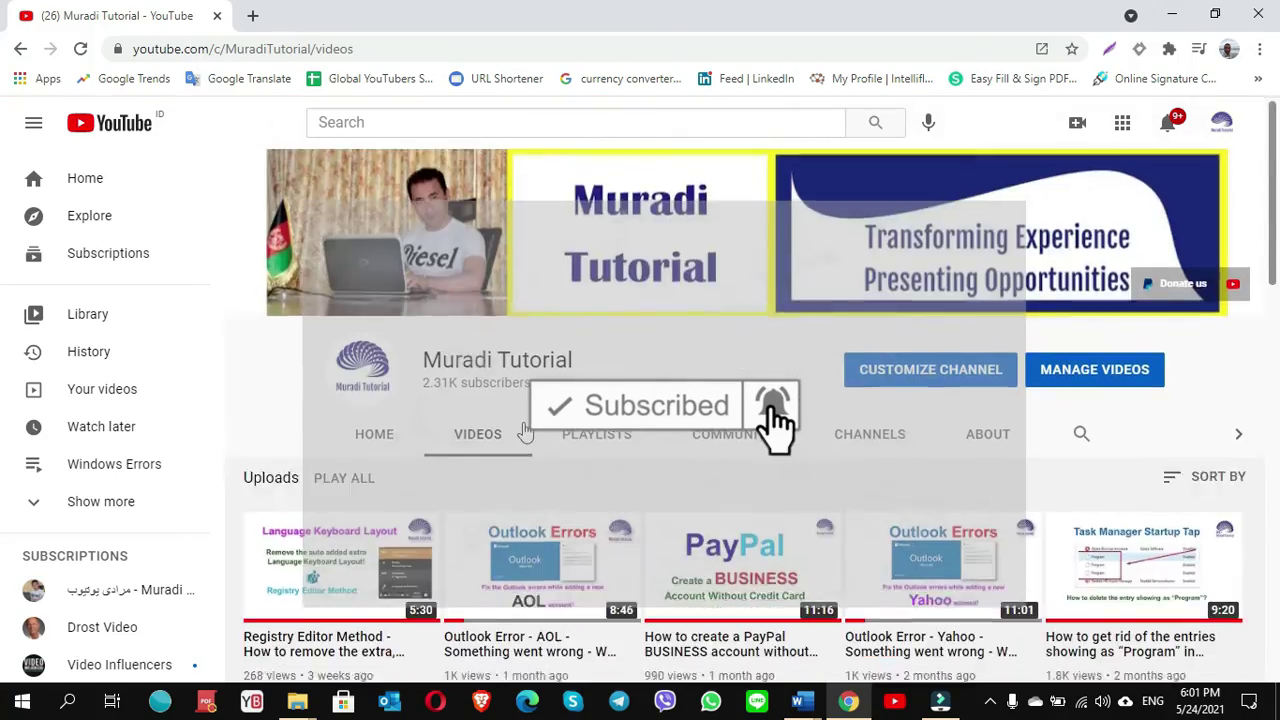
pyautogui.scroll(-10, 525, 430)
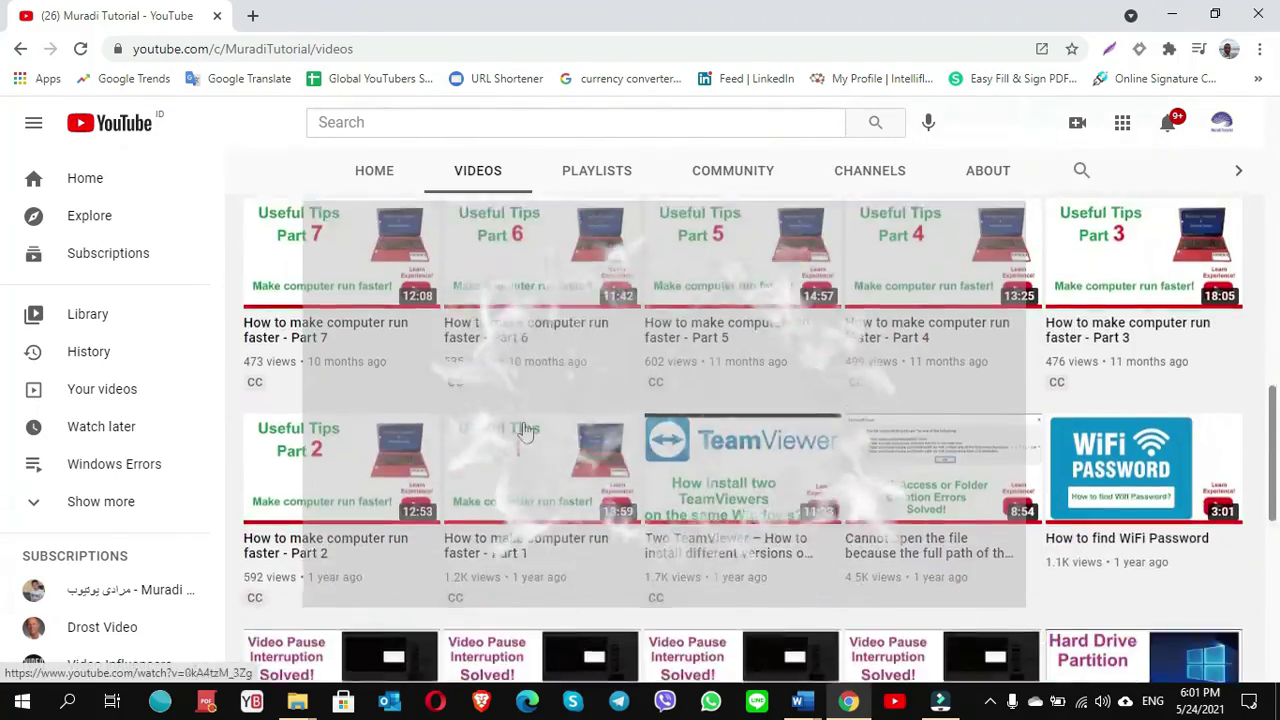